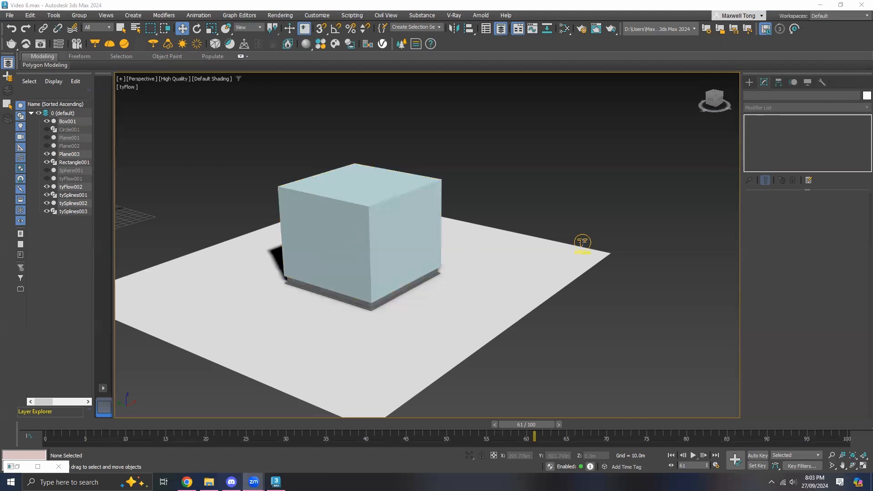
In the tyFlow002 editor, create a new event with a Birth operator that has no end frame and a total of 1000 particles
{"action": "left_click", "coordinate": [582, 241]}
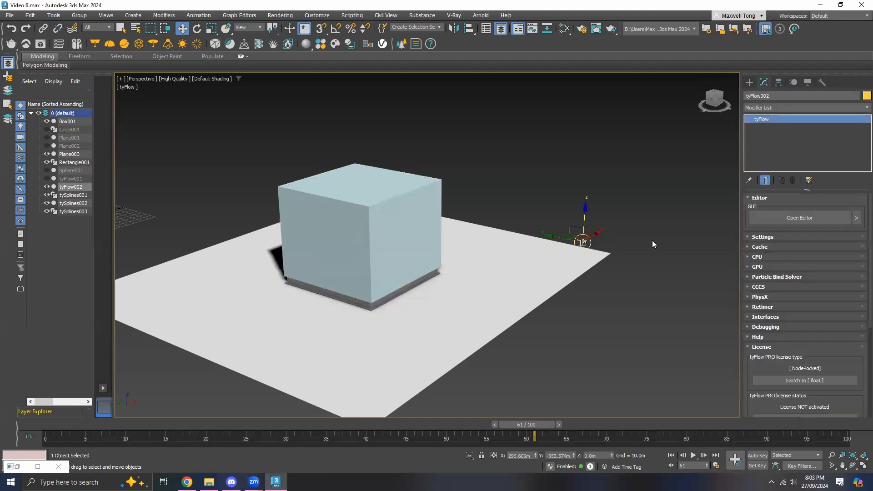
{"action": "left_click", "coordinate": [764, 220]}
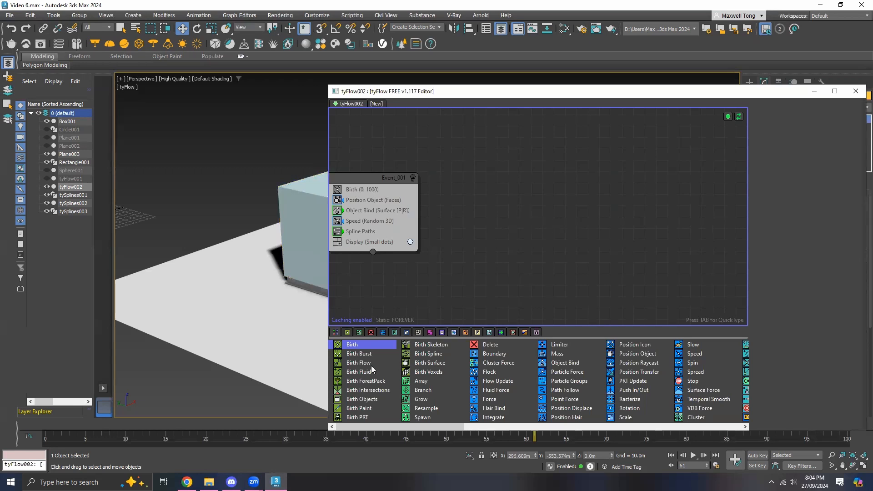
{"action": "left_click_drag", "start_coordinate": [360, 348], "coordinate": [403, 332]}
{"action": "left_click_drag", "start_coordinate": [547, 199], "coordinate": [499, 198]}
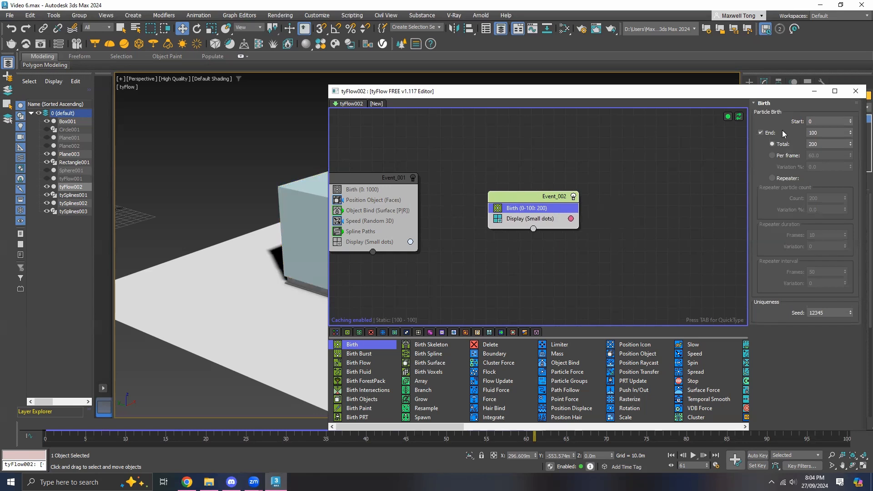
{"action": "left_click", "coordinate": [760, 134]}
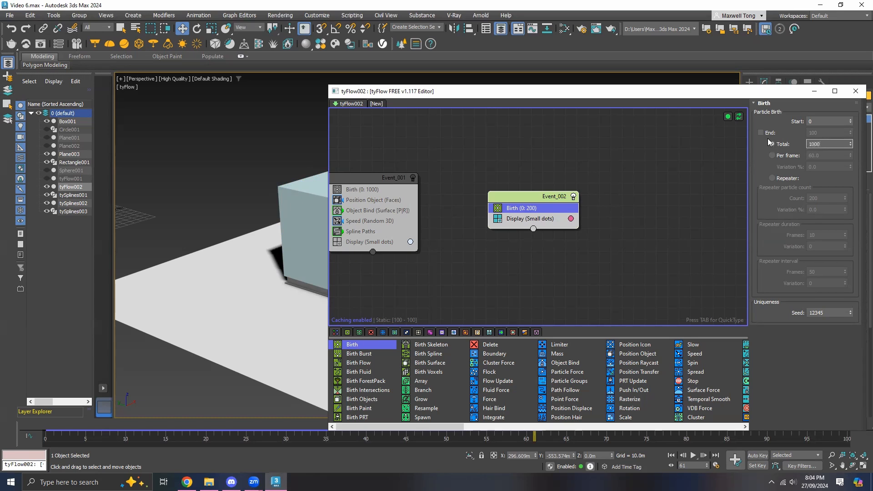
{"action": "key", "text": "Return"}
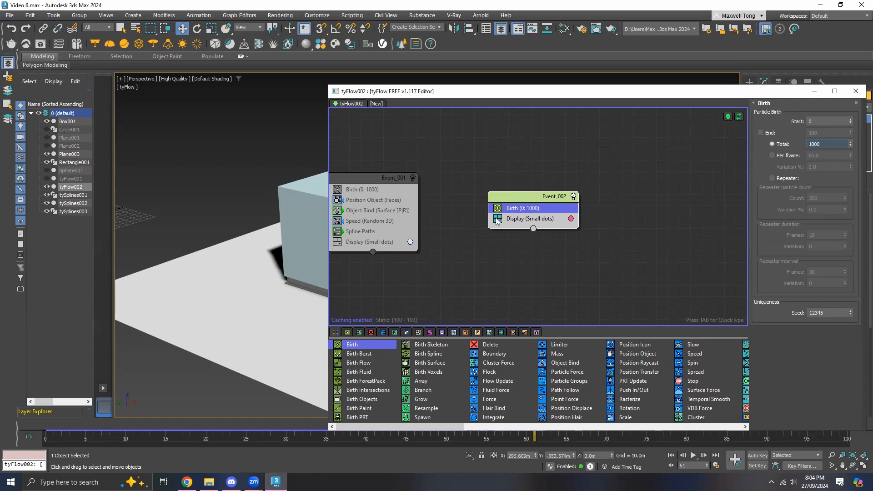
Add a Position Object operator directly below Birth in the new event and assign Box001 as its object
{"action": "left_click", "coordinate": [513, 224]}
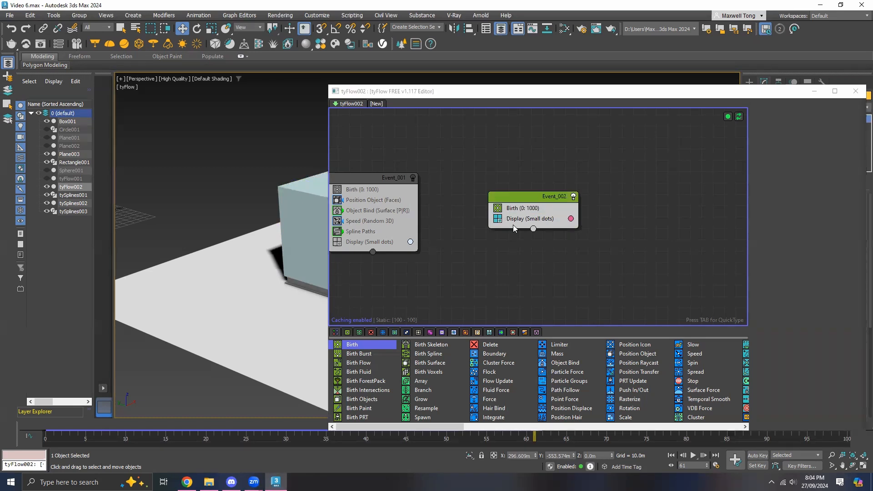
{"action": "key", "text": "Tab"}
{"action": "type", "text": "positi"}
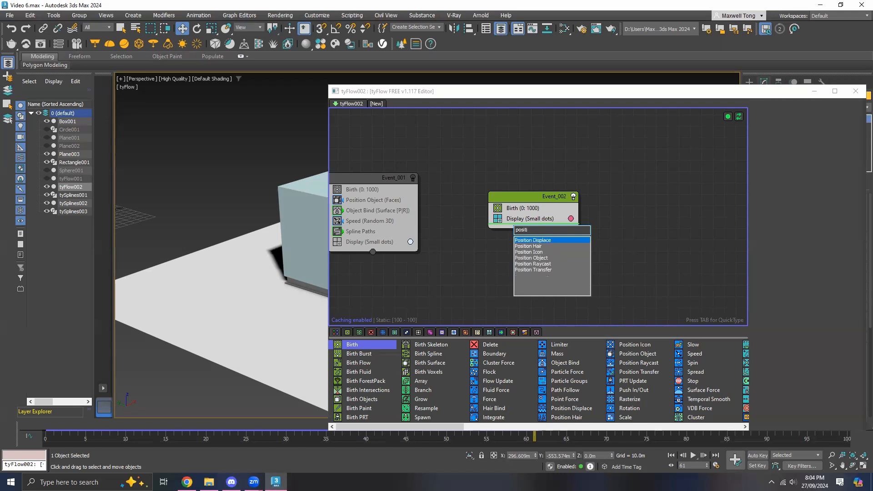
{"action": "left_click", "coordinate": [527, 258]}
{"action": "left_click_drag", "start_coordinate": [533, 232], "coordinate": [531, 218]}
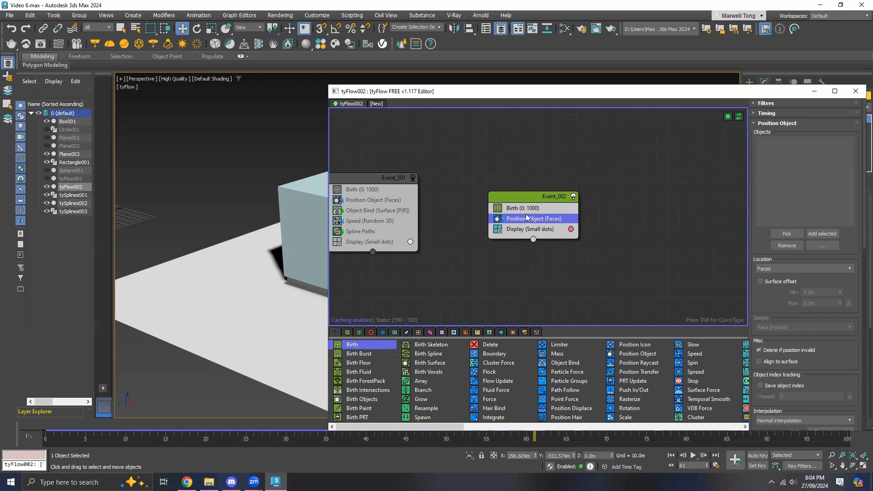
{"action": "left_click", "coordinate": [787, 233]}
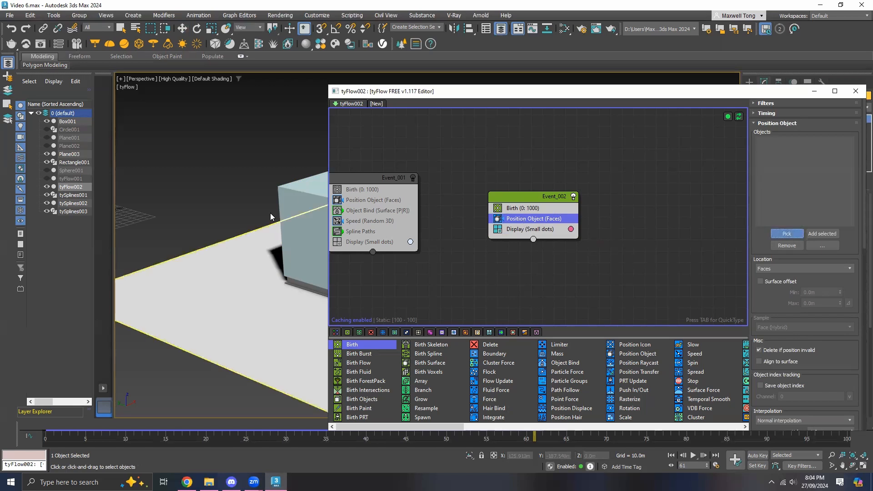
{"action": "left_click", "coordinate": [288, 197]}
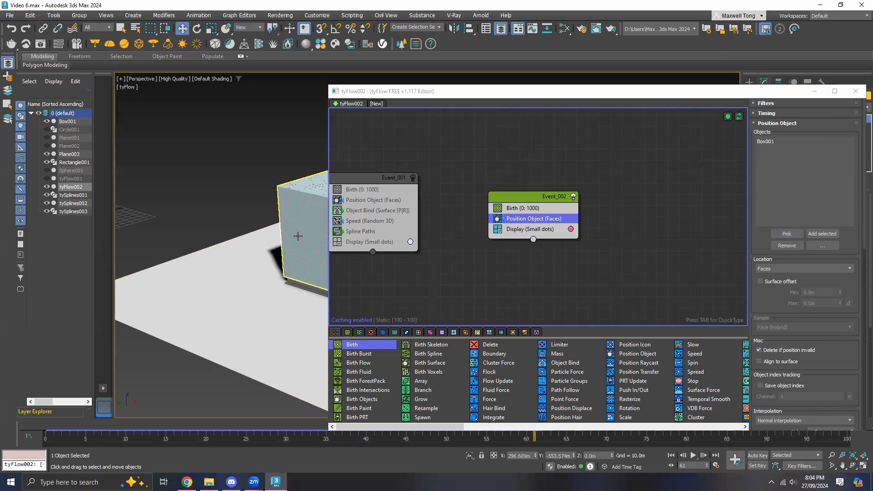
{"action": "middle_click_drag", "start_coordinate": [297, 236], "coordinate": [166, 247]}
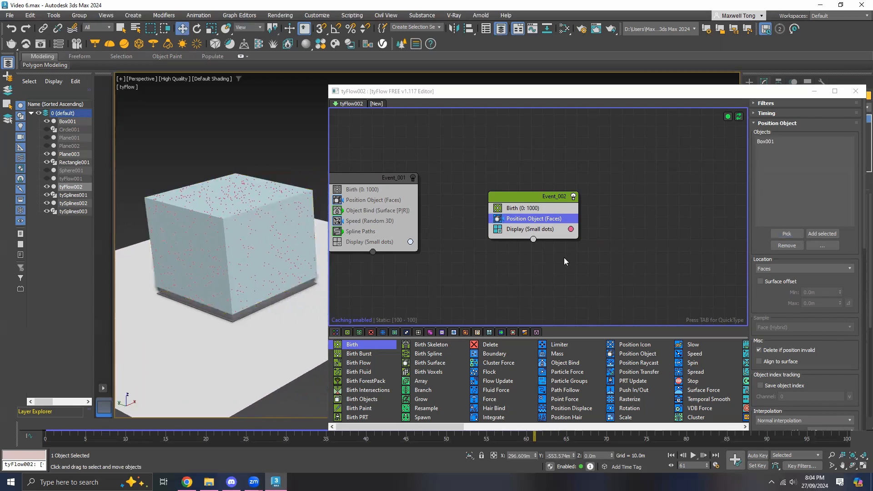
Add a Speed operator with its default settings to the new event
{"action": "left_click", "coordinate": [553, 236]}
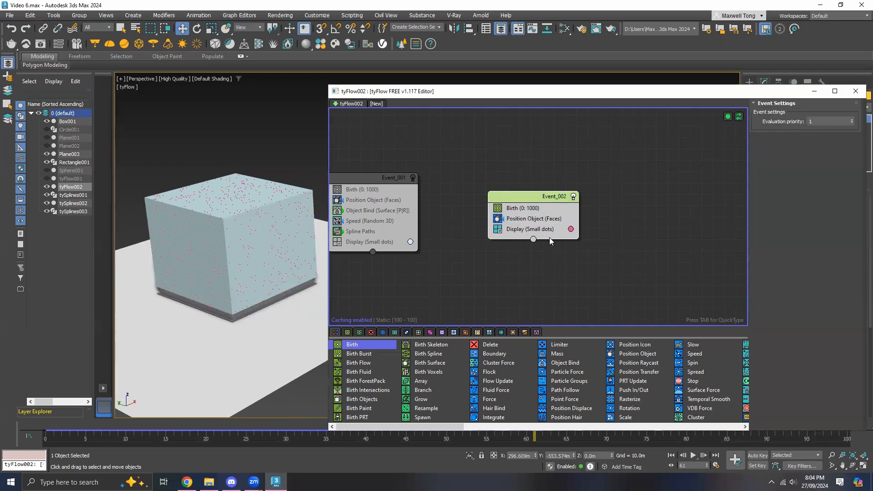
{"action": "key", "text": "Tab"}
{"action": "type", "text": "spee"}
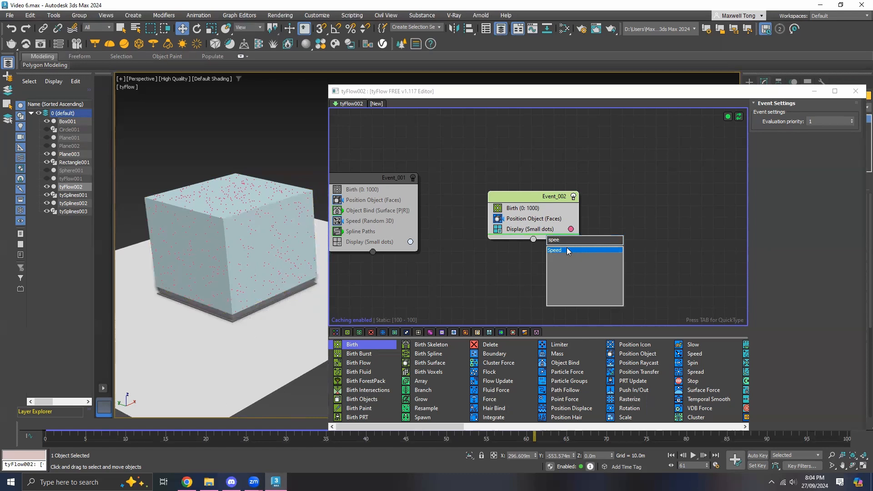
{"action": "left_click", "coordinate": [566, 250]}
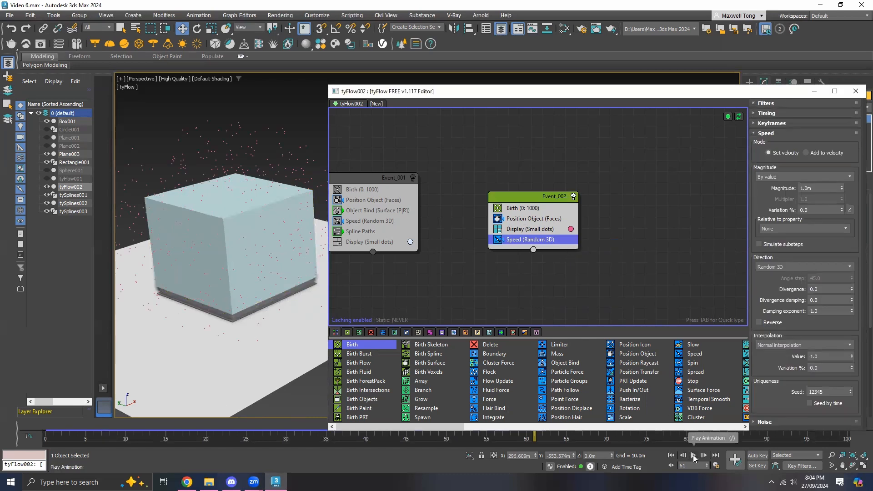
Play the animation to check how the particles move off the box, and return to the first frame
{"action": "left_click", "coordinate": [693, 455]}
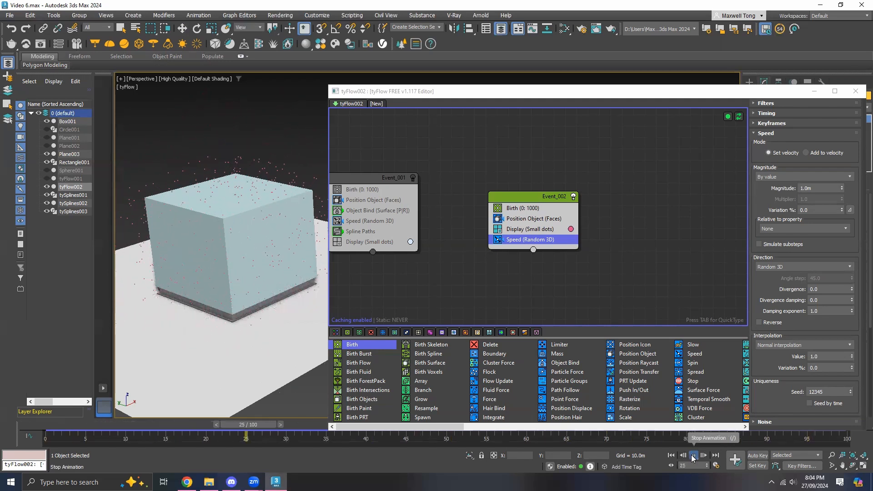
{"action": "left_click", "coordinate": [694, 455]}
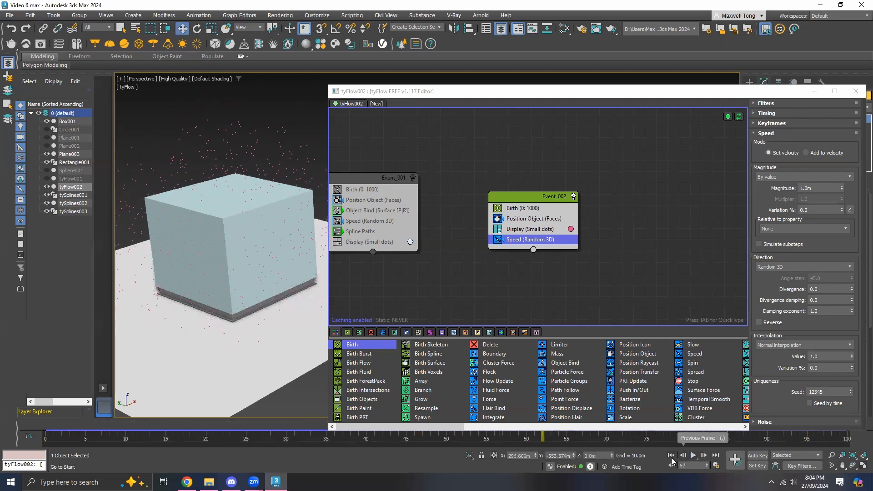
{"action": "left_click", "coordinate": [670, 455]}
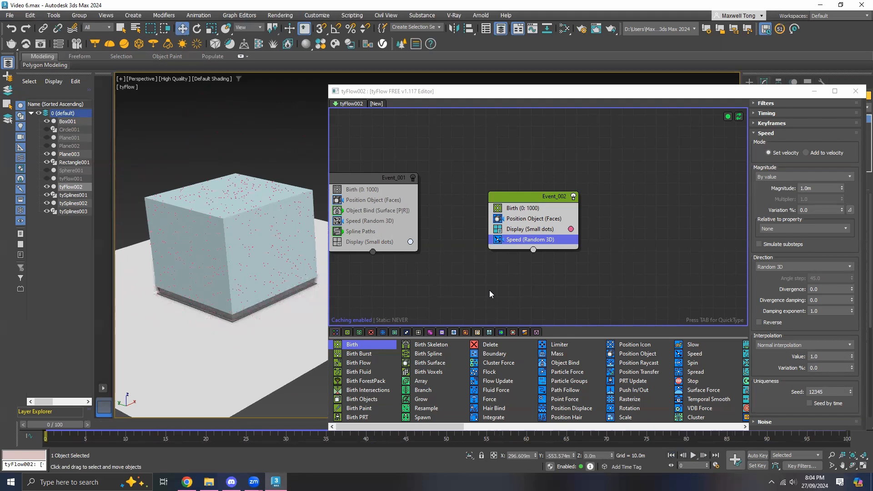
Add an Object Bind operator between Position Object and Speed, keeping Display as the event's last operator
{"action": "left_click", "coordinate": [514, 247]}
{"action": "key", "text": "Tab"}
{"action": "type", "text": "objec"}
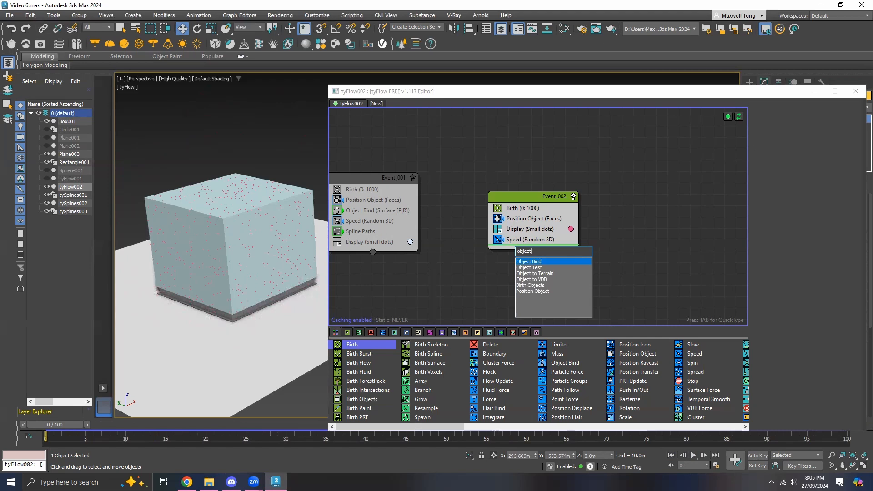
{"action": "left_click", "coordinate": [523, 262]}
{"action": "mouse_move", "coordinate": [529, 251]}
{"action": "left_mouse_down"}
{"action": "mouse_move", "coordinate": [531, 230]}
{"action": "mouse_move", "coordinate": [526, 240]}
{"action": "left_mouse_up"}
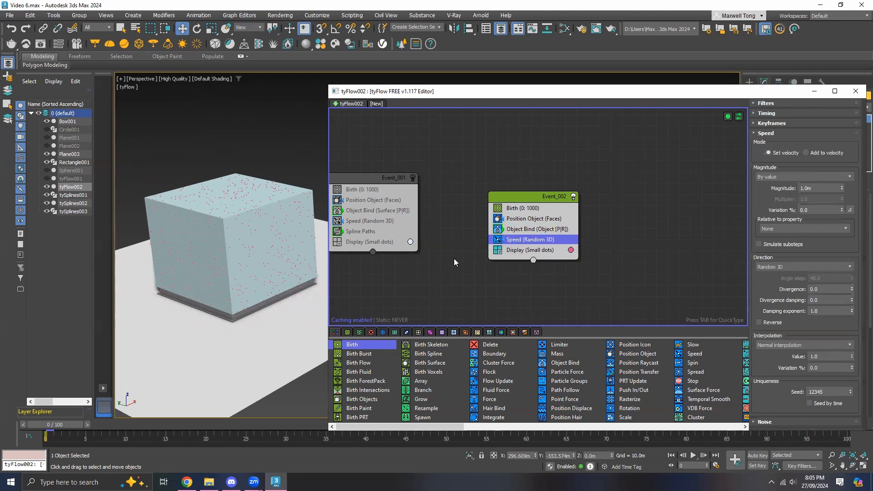
Assign Box001 as the Object Bind operator's object and hide the box in the scene
{"action": "left_click", "coordinate": [531, 228]}
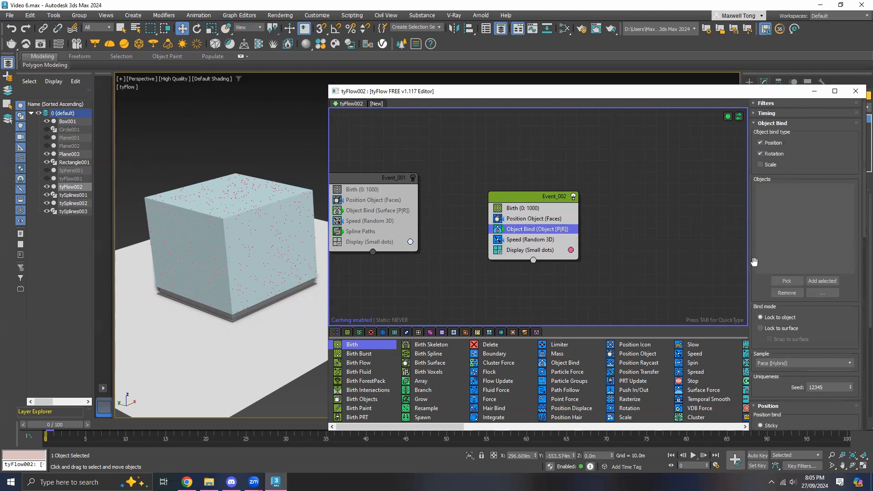
{"action": "left_click", "coordinate": [780, 279]}
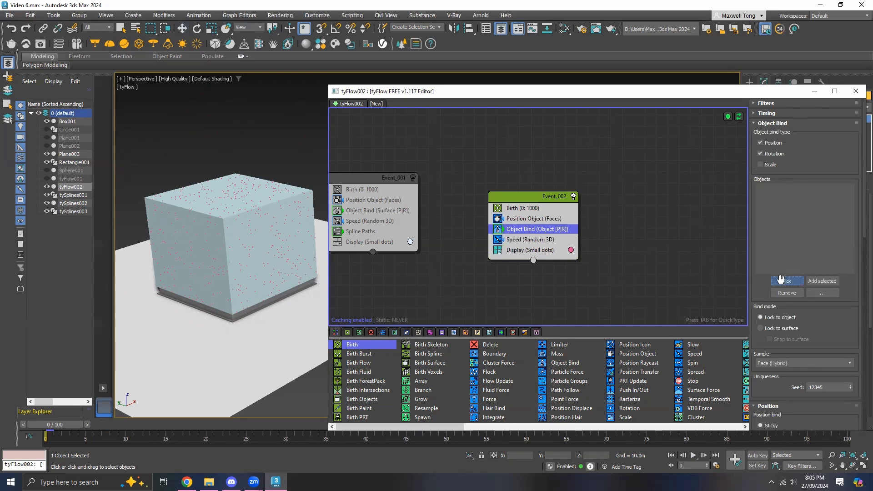
{"action": "left_click", "coordinate": [256, 225]}
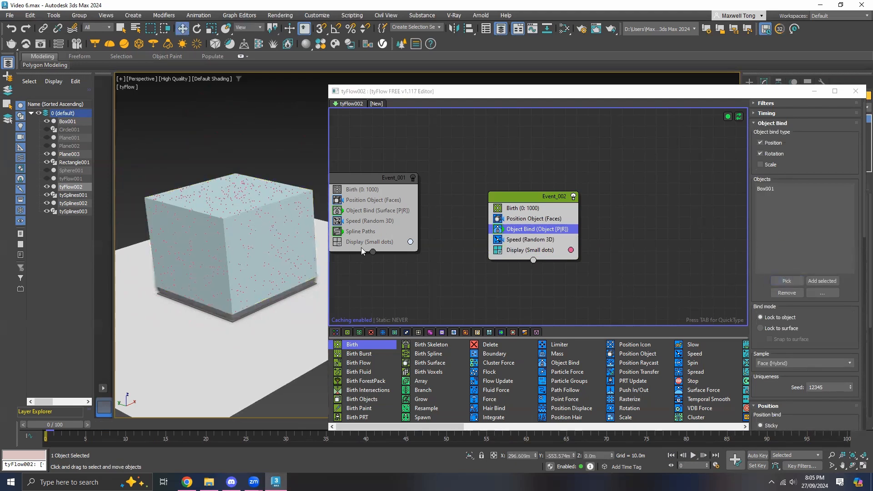
{"action": "left_click", "coordinate": [46, 122]}
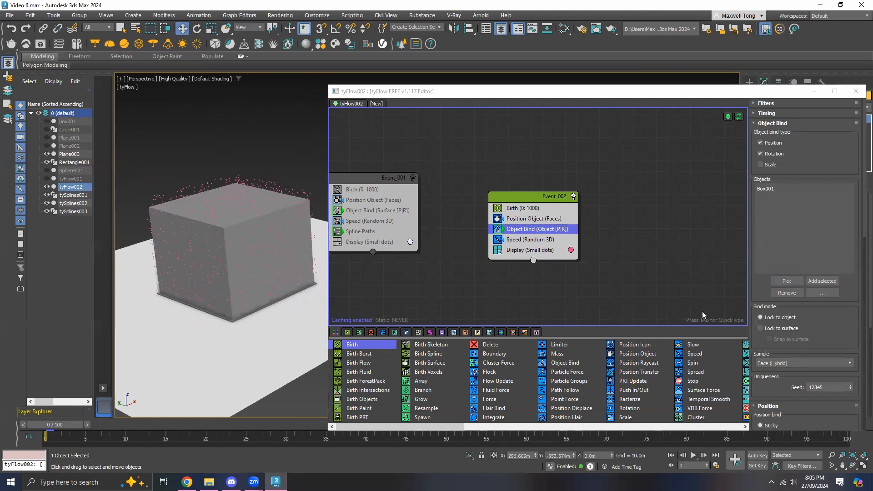
Set the Object Bind mode to Lock to surface and lower the friction percentage of its Sticky position bind
{"action": "left_click", "coordinate": [535, 229]}
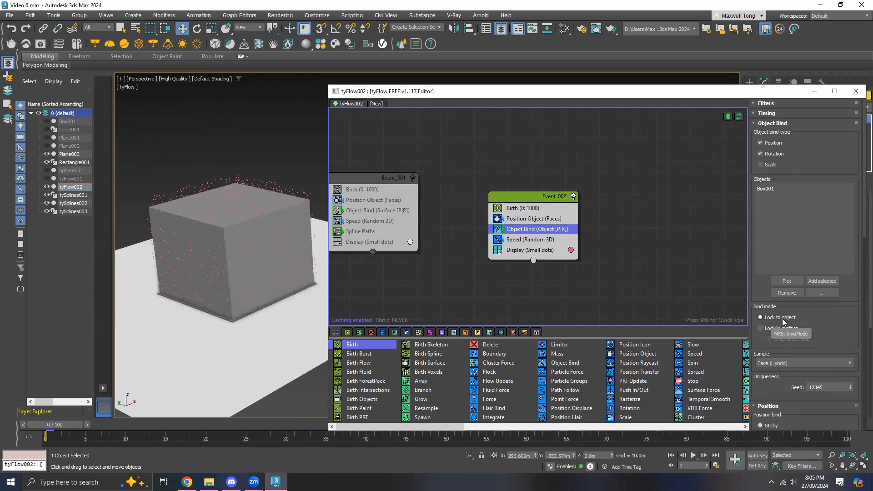
{"action": "left_click", "coordinate": [774, 329]}
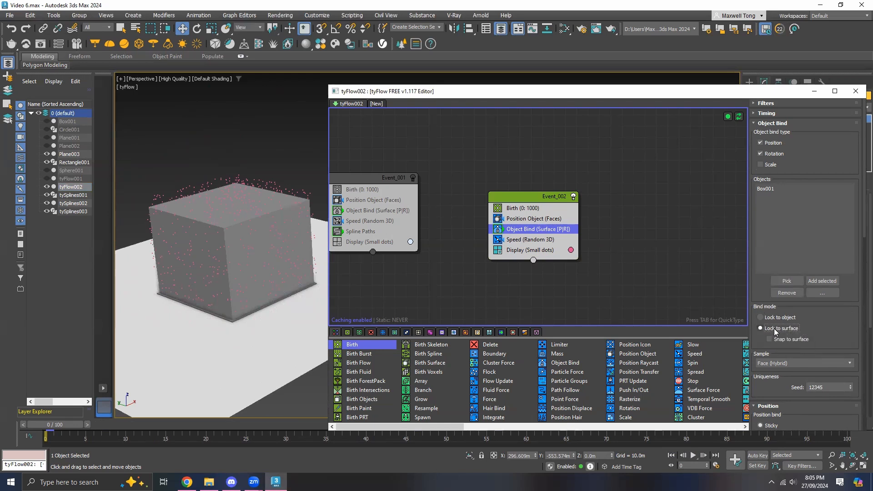
{"action": "scroll", "coordinate": [859, 264], "scroll_direction": "down", "scroll_amount": 3}
{"action": "scroll", "coordinate": [859, 265], "scroll_direction": "down", "scroll_amount": 5}
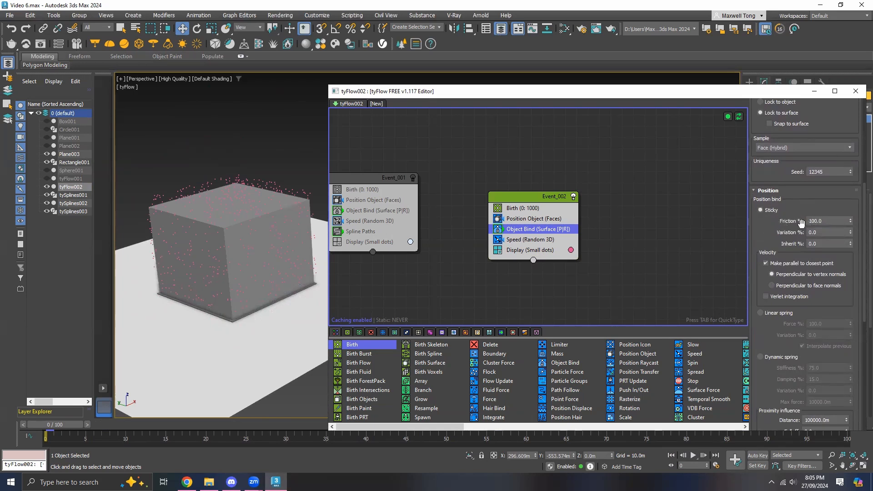
{"action": "left_click", "coordinate": [816, 222]}
{"action": "key", "text": "BackSpace"}
{"action": "key", "text": "BackSpace"}
{"action": "key", "text": "Return"}
Add a Spline Paths operator between Speed and Display and create a new tySplines object for it
{"action": "left_click", "coordinate": [540, 254]}
{"action": "left_click", "coordinate": [544, 258]}
{"action": "key", "text": "Tab"}
{"action": "type", "text": "spline"}
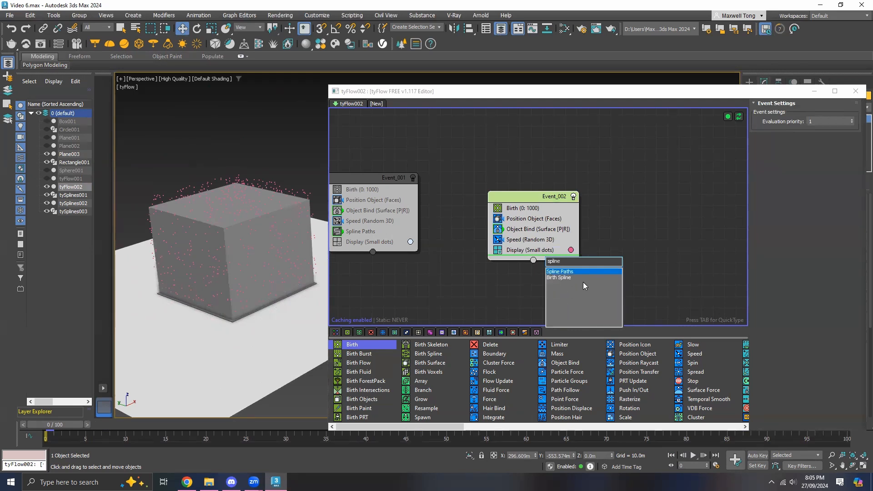
{"action": "left_click", "coordinate": [568, 271]}
{"action": "left_click_drag", "start_coordinate": [550, 262], "coordinate": [548, 250]}
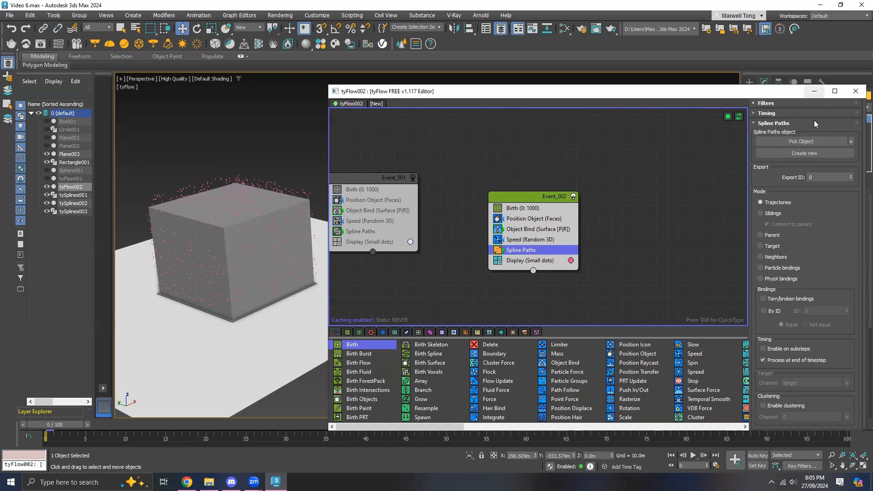
{"action": "left_click", "coordinate": [822, 154]}
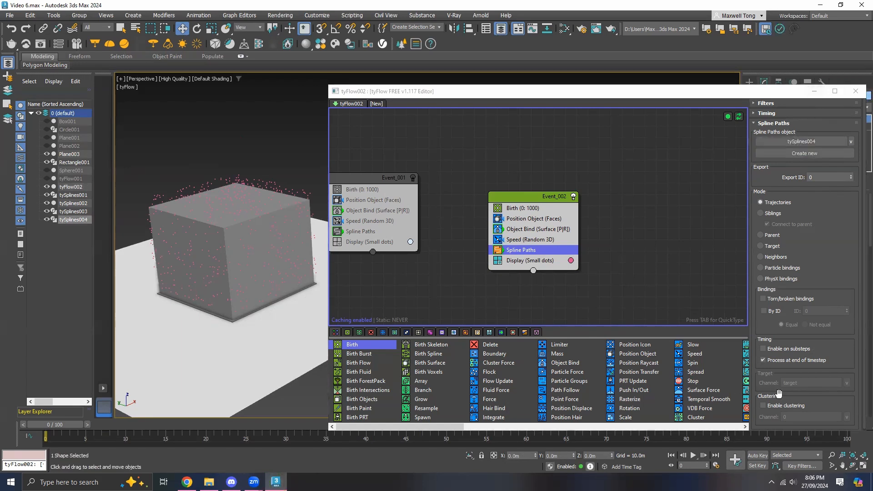
Play the animation to examine the spline trails traced over the hidden box's surface, and return to the flow editor
{"action": "left_click", "coordinate": [816, 94]}
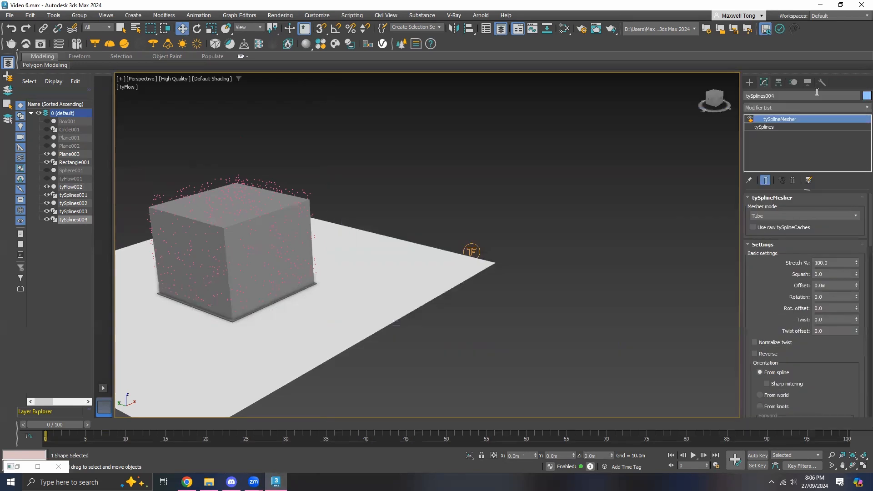
{"action": "key", "text": "z"}
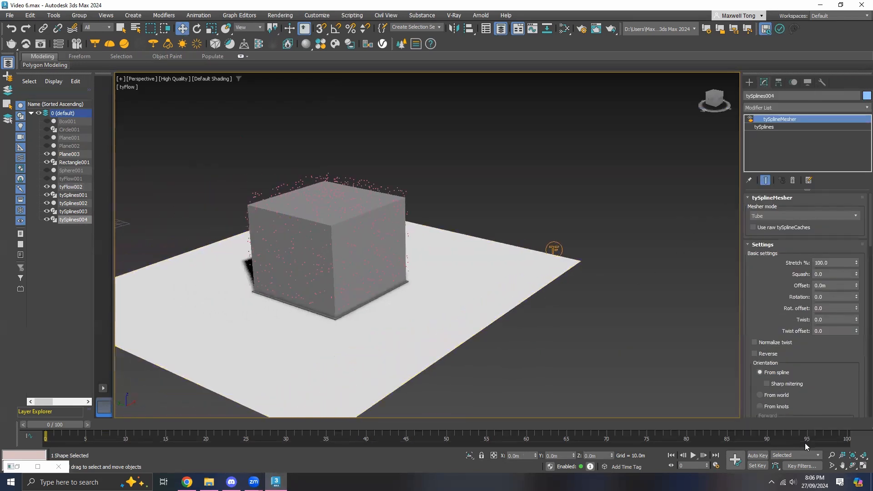
{"action": "left_click", "coordinate": [693, 456]}
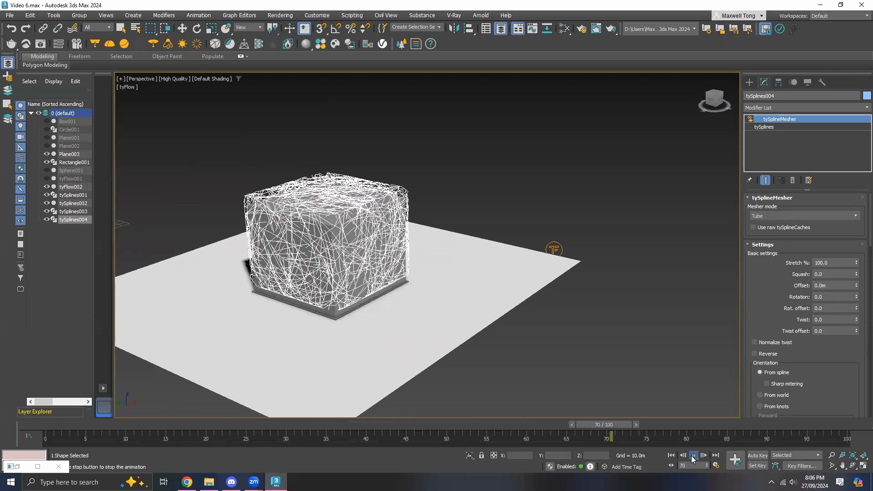
{"action": "left_click", "coordinate": [693, 455]}
{"action": "key", "text": "w"}
{"action": "middle_click_drag", "start_coordinate": [495, 257], "coordinate": [464, 219], "text": "alt"}
{"action": "left_click", "coordinate": [486, 177]}
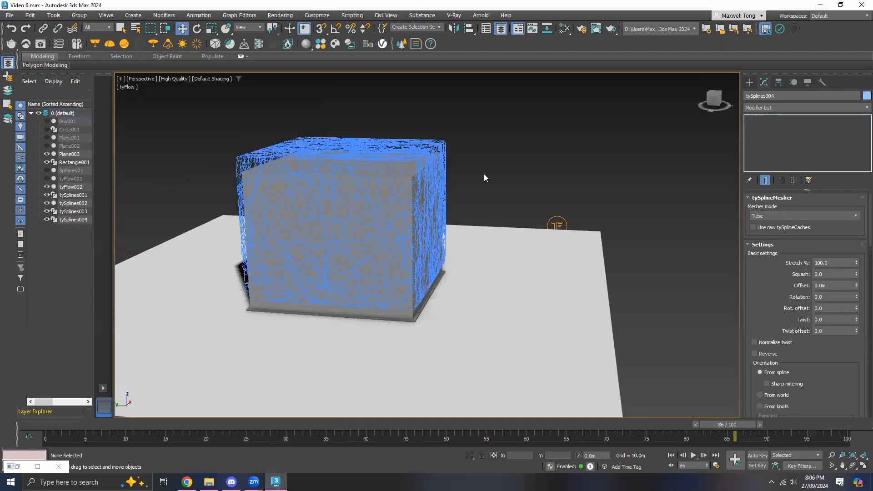
{"action": "left_click", "coordinate": [431, 150]}
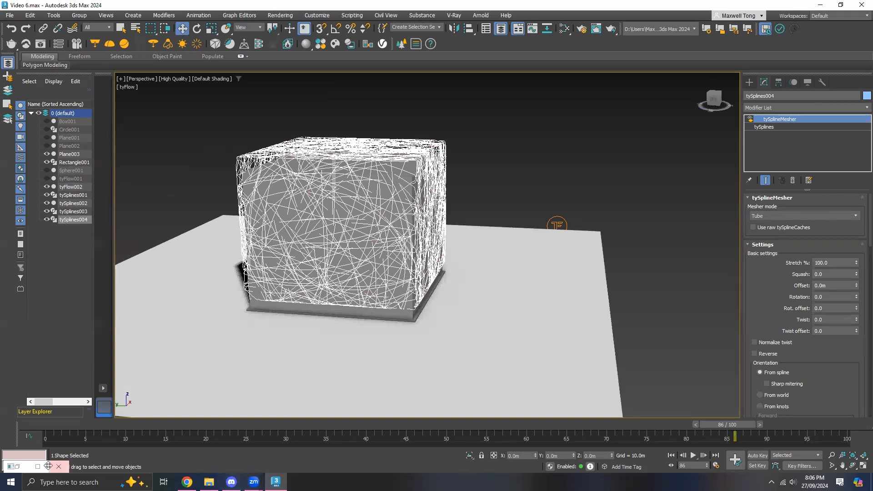
{"action": "left_click", "coordinate": [17, 466]}
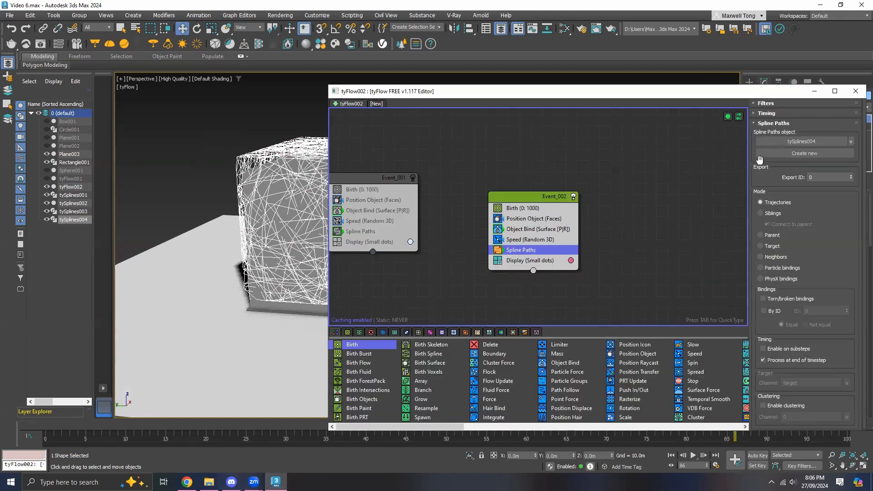
Minimize the flow editor and examine the mesher mode, basic settings, orientation and radius options of the tySplineMesher modifier on tySplines004
{"action": "left_click", "coordinate": [813, 91]}
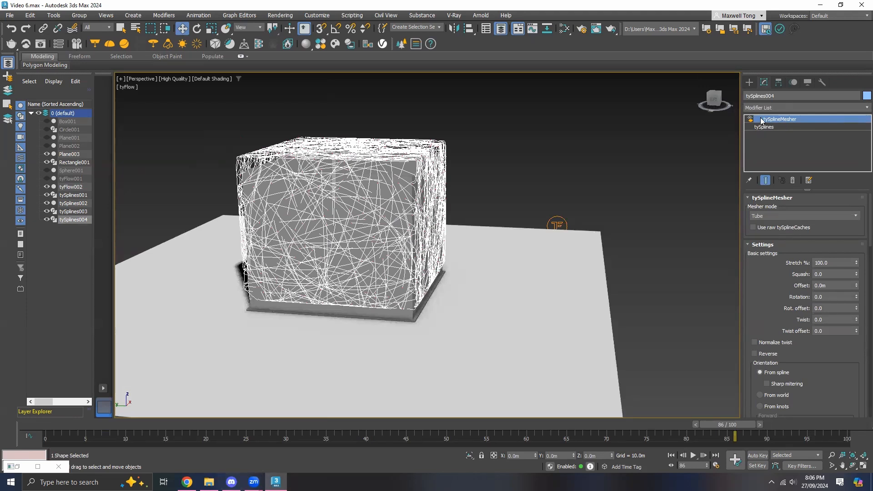
{"action": "left_click", "coordinate": [778, 126]}
{"action": "left_click", "coordinate": [781, 120]}
{"action": "scroll", "coordinate": [860, 229], "scroll_direction": "down", "scroll_amount": 2}
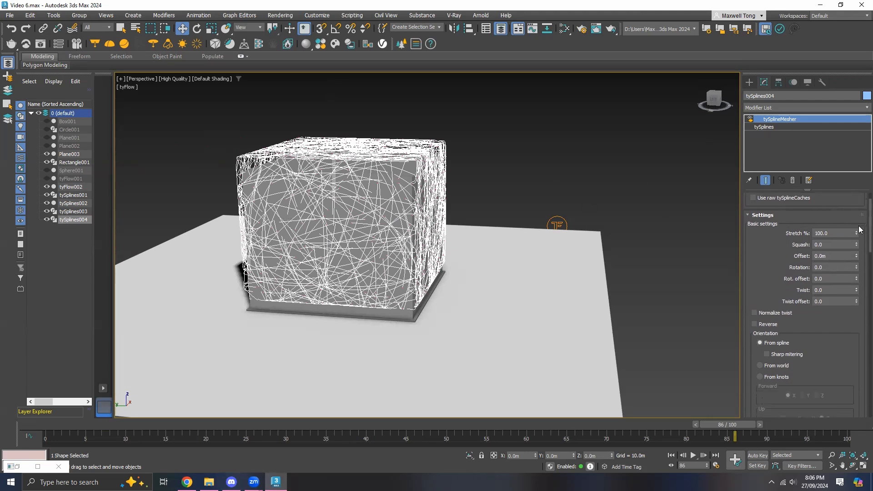
{"action": "scroll", "coordinate": [859, 231], "scroll_direction": "down", "scroll_amount": 3}
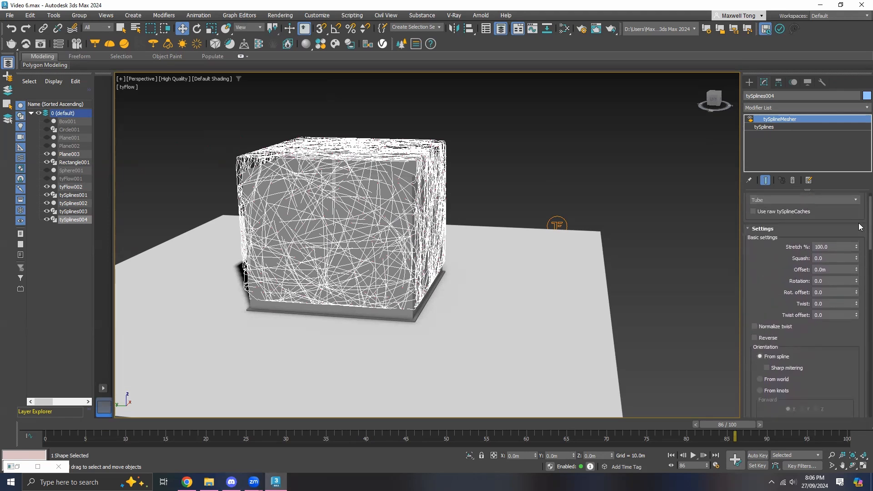
{"action": "scroll", "coordinate": [859, 241], "scroll_direction": "down", "scroll_amount": 6}
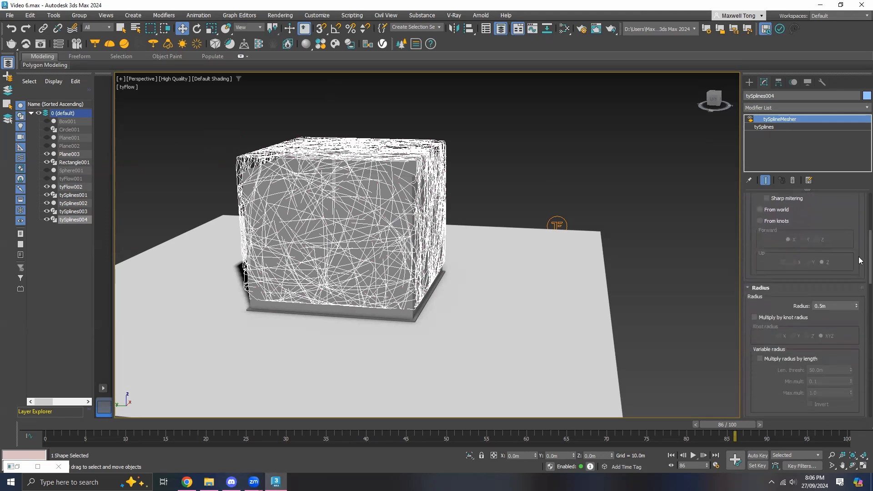
{"action": "scroll", "coordinate": [859, 268], "scroll_direction": "down", "scroll_amount": 2}
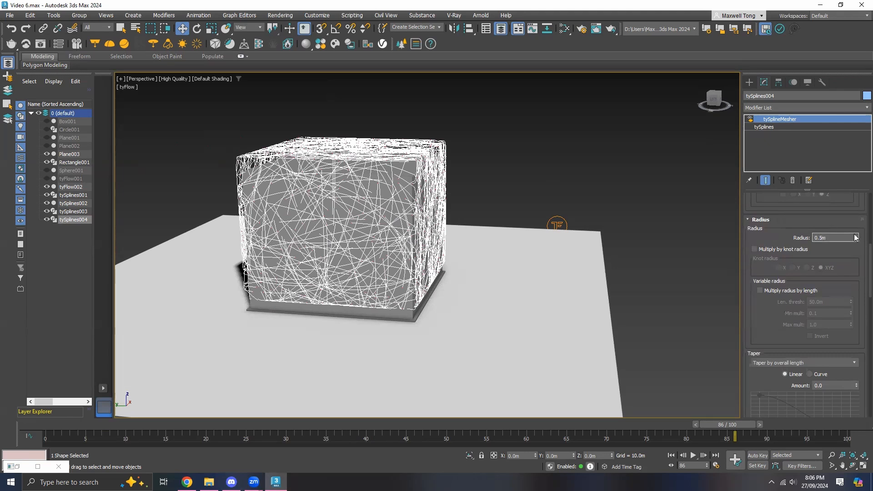
{"action": "scroll", "coordinate": [857, 241], "scroll_direction": "up", "scroll_amount": 2}
{"action": "scroll", "coordinate": [859, 236], "scroll_direction": "up", "scroll_amount": 7}
{"action": "scroll", "coordinate": [859, 210], "scroll_direction": "up", "scroll_amount": 1}
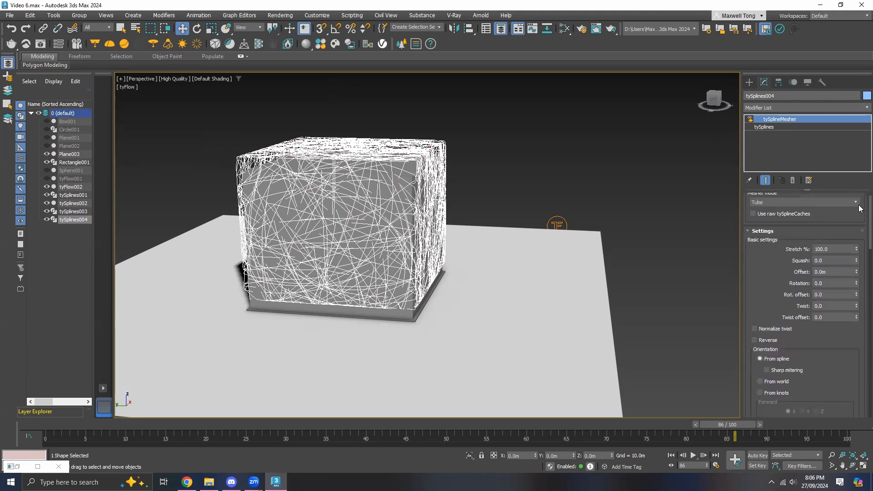
{"action": "scroll", "coordinate": [859, 210], "scroll_direction": "down", "scroll_amount": 2}
{"action": "scroll", "coordinate": [860, 218], "scroll_direction": "down", "scroll_amount": 2}
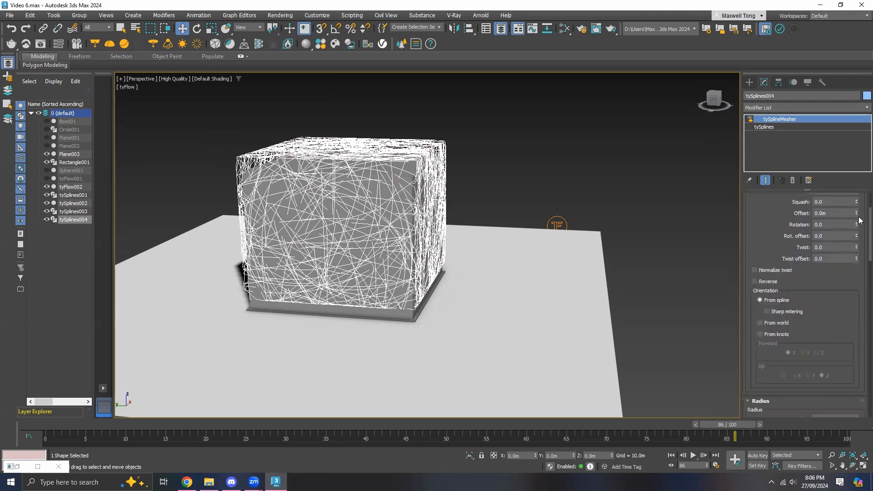
{"action": "scroll", "coordinate": [859, 216], "scroll_direction": "up", "scroll_amount": 5}
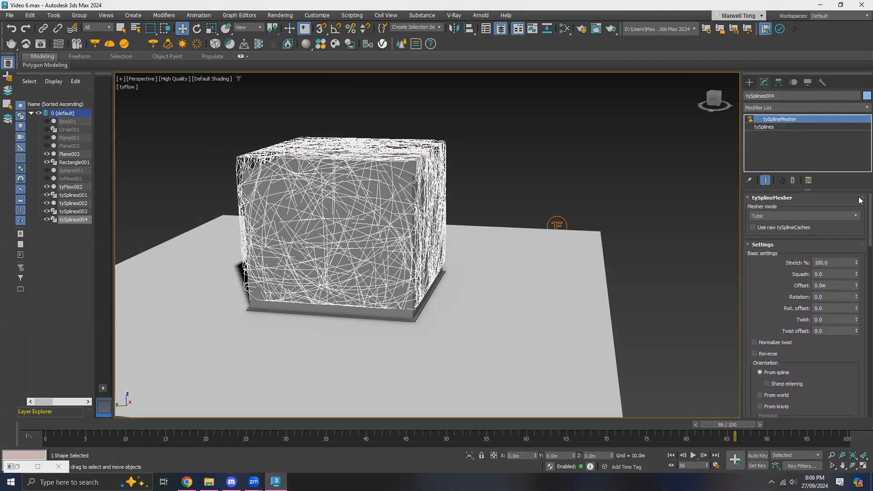